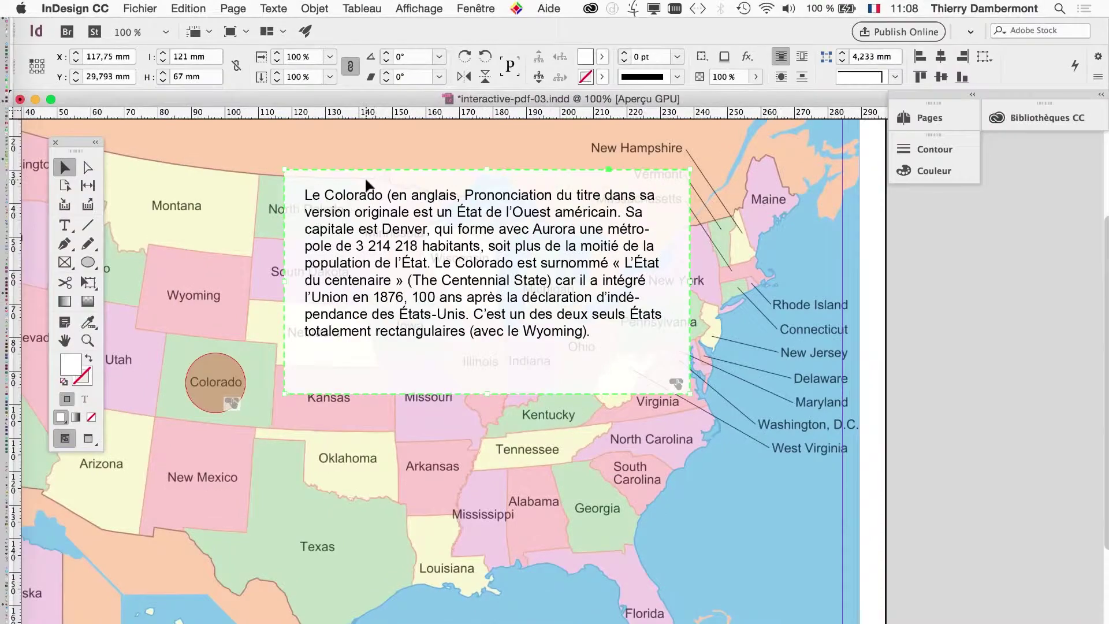
- Add an Afficher/Masquer les boutons et les formulaires action to the Colorado text box button, on Relâchement ou appui, that hides info-COLORADO
scroll(405, 173, "down", 1)
left_click(476, 8)
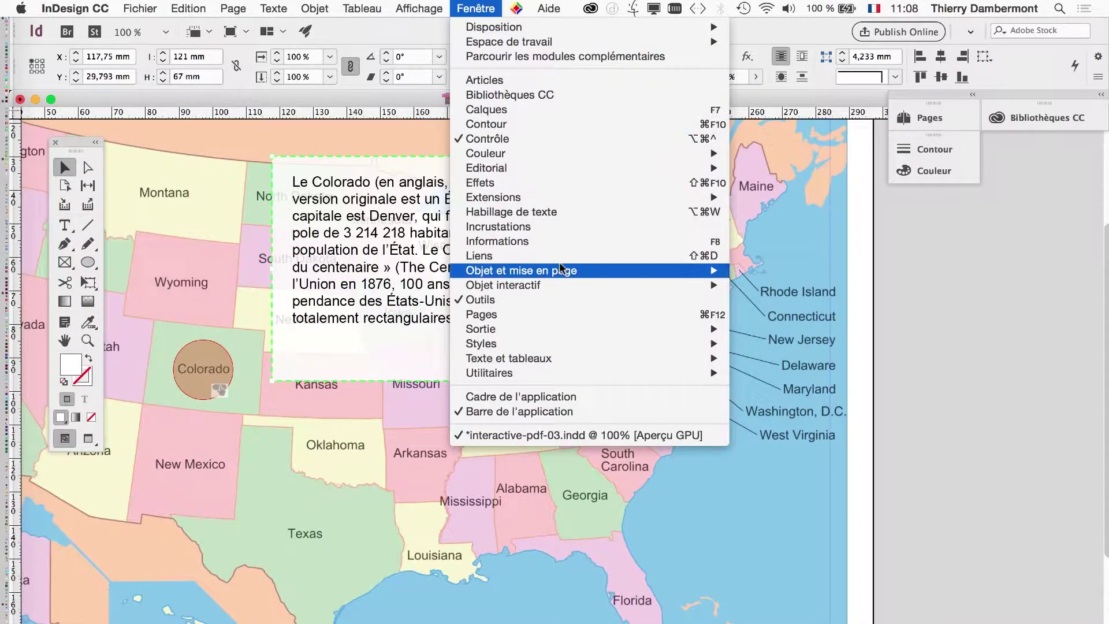
mouse_move(560, 285)
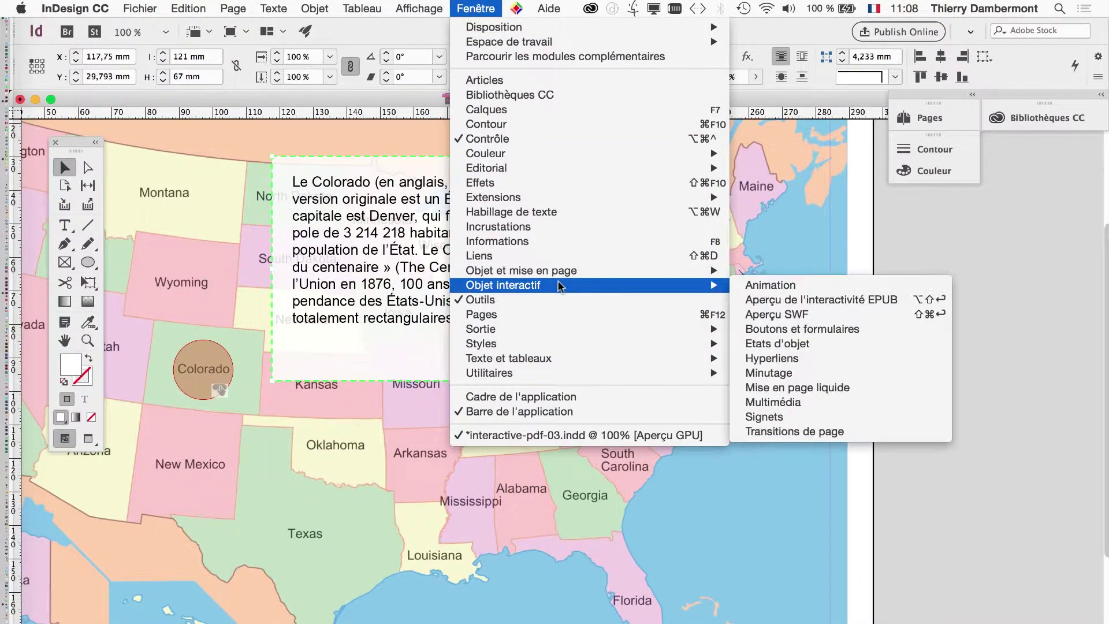
left_click(797, 330)
left_click_drag(790, 476, 600, 199)
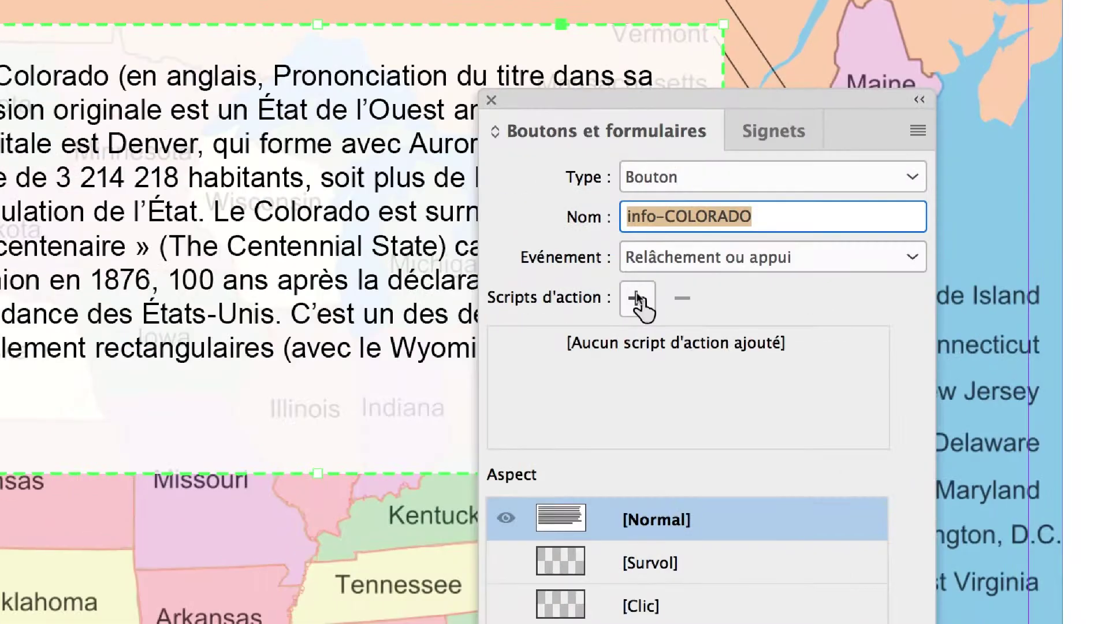
left_click(556, 320)
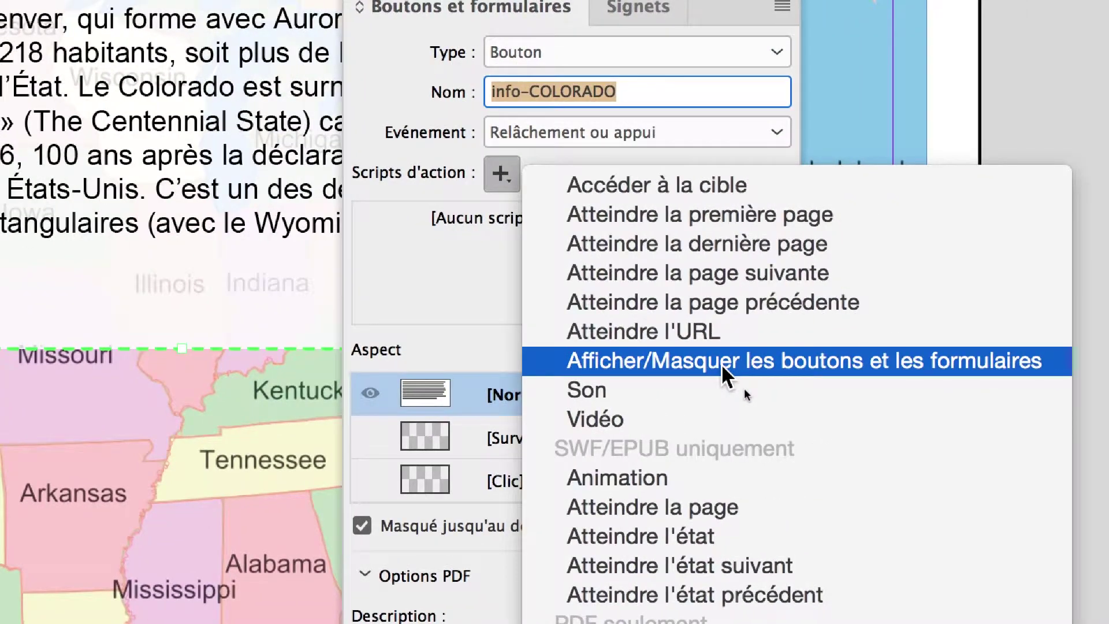
left_click(722, 364)
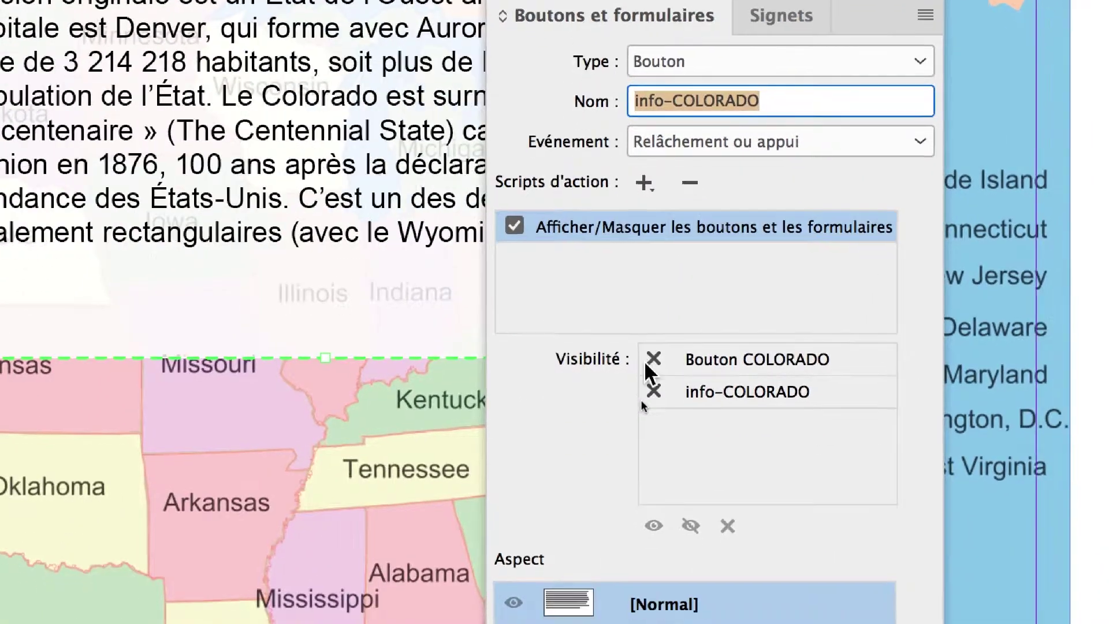
left_click(654, 397)
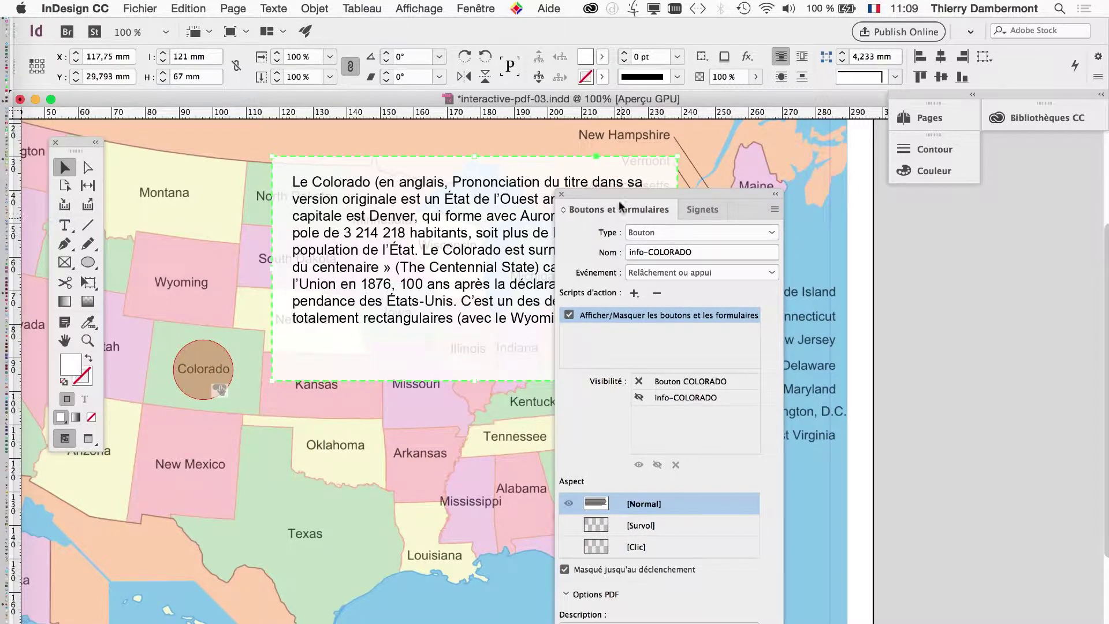
- Test showing and hiding the Colorado text box twice in the EPUB interactivity preview, and close the preview
left_click_drag(570, 196, 162, 139)
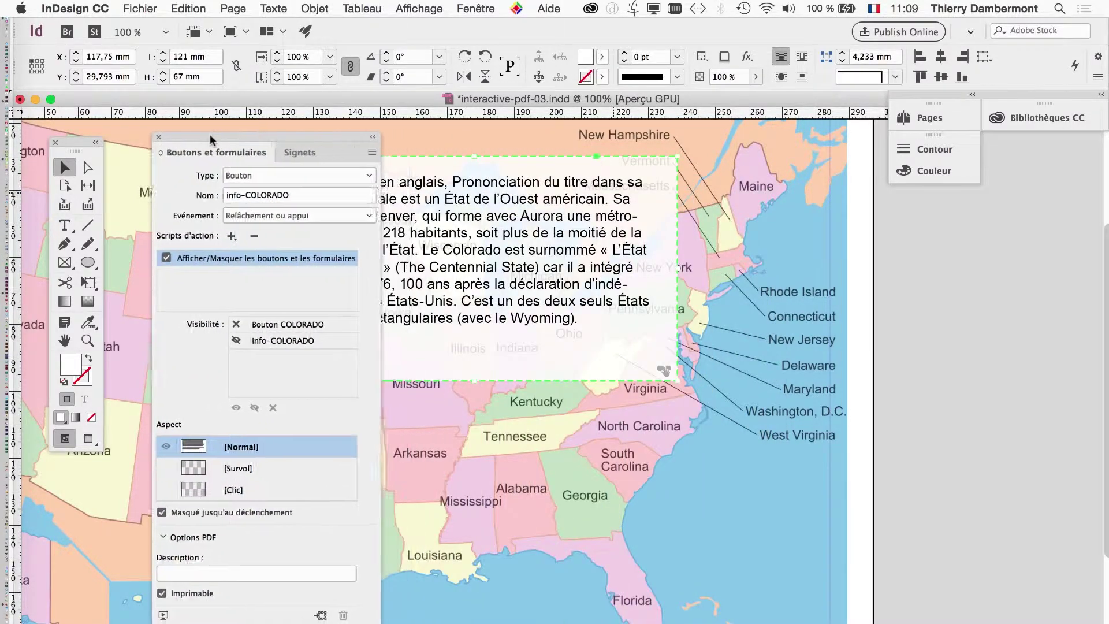
left_click(463, 8)
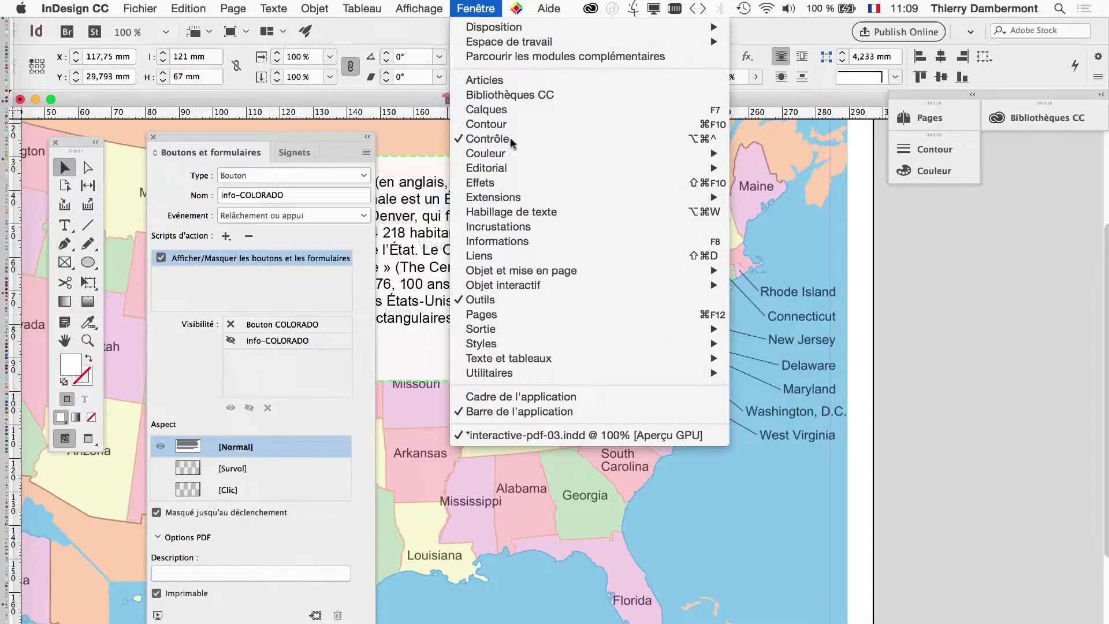
mouse_move(554, 287)
left_click(776, 293)
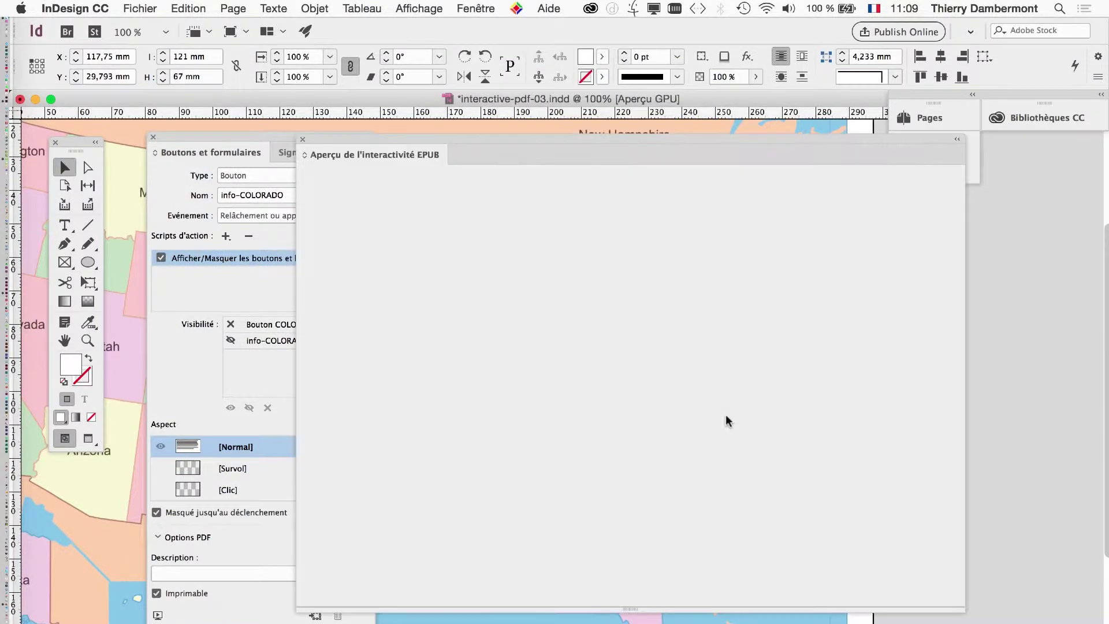
left_click_drag(470, 137, 515, 162)
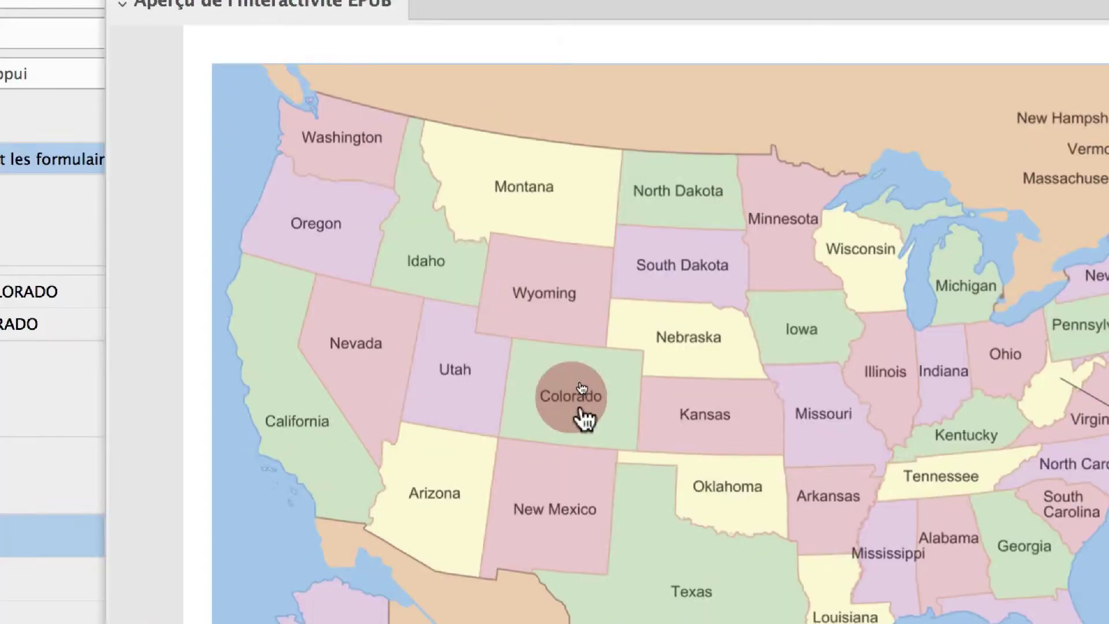
left_click(459, 352)
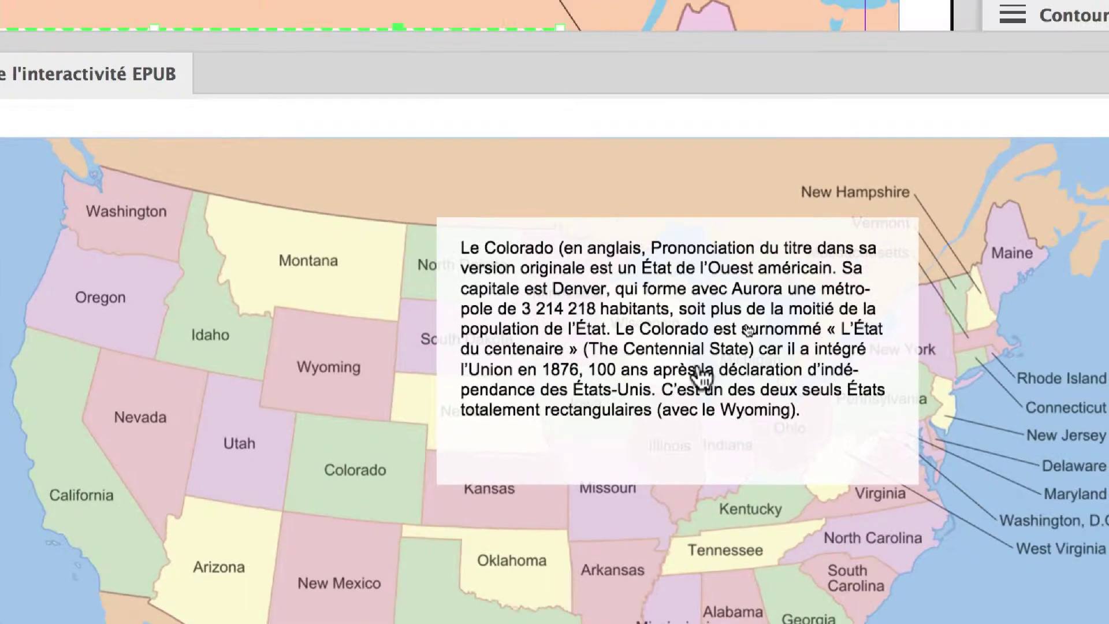
left_click(700, 375)
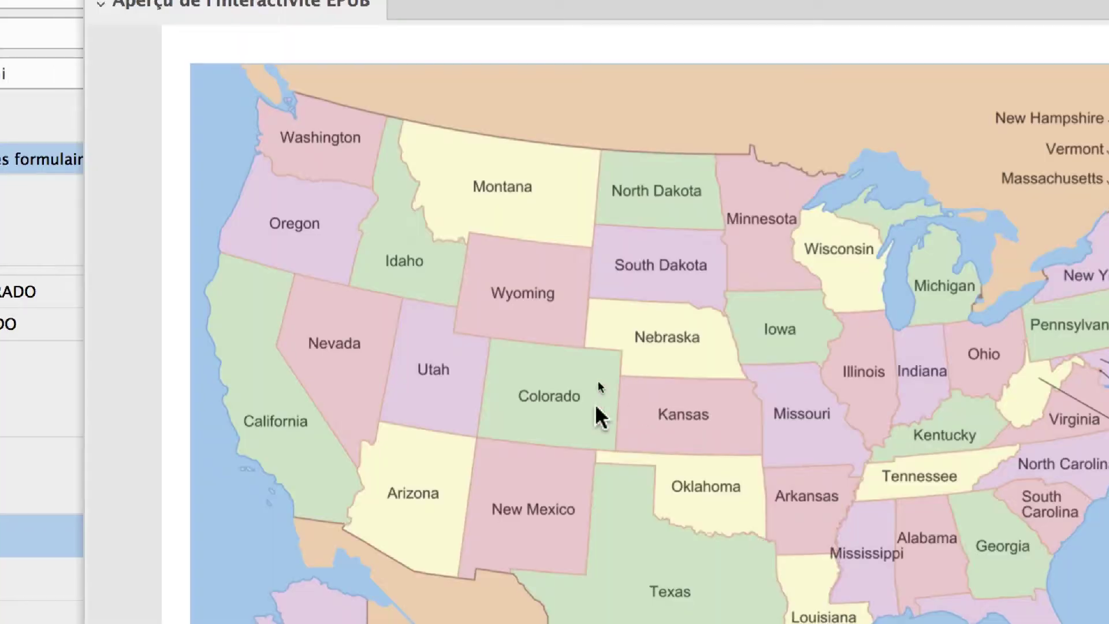
left_click(575, 415)
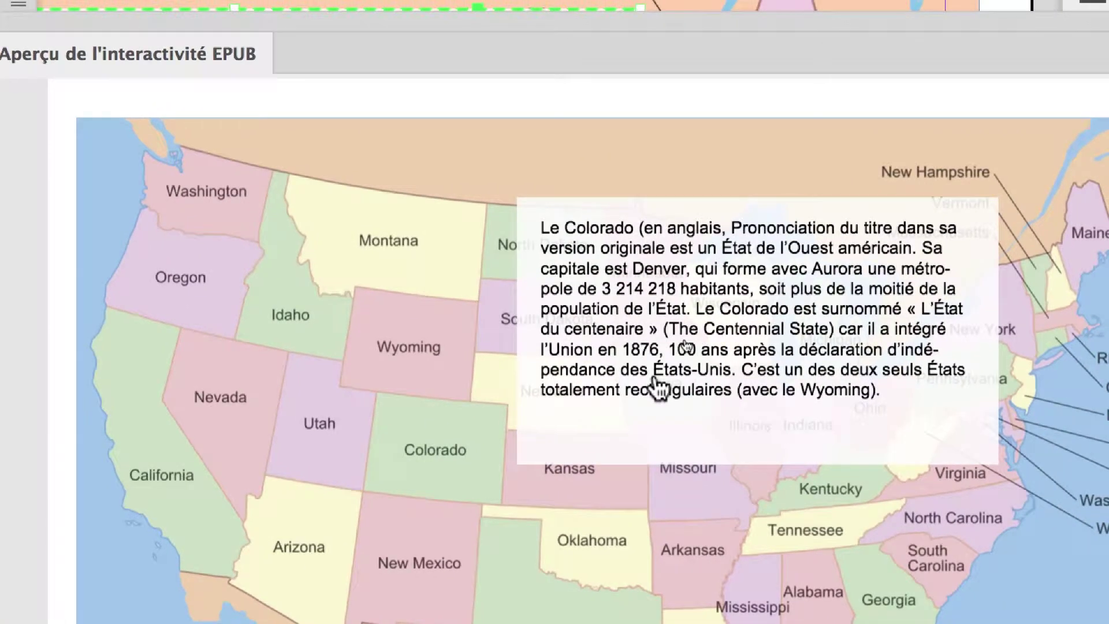
left_click(657, 388)
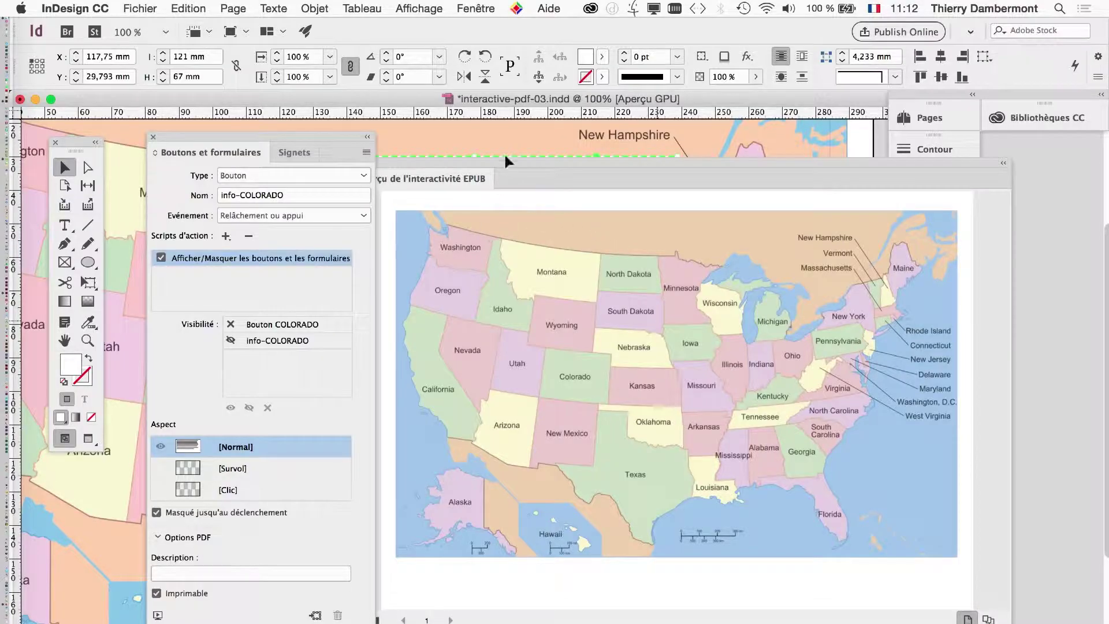
left_click_drag(507, 161, 555, 203)
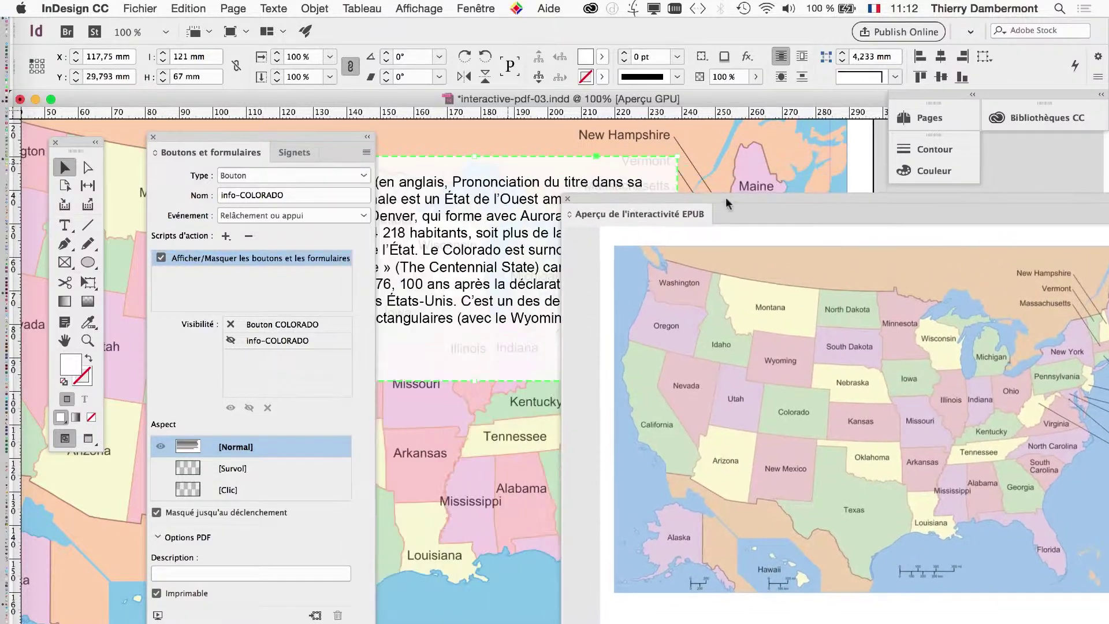
left_click(568, 198)
- Select the circular Colorado button on the map and bring its button settings alongside it
left_click_drag(286, 134, 785, 130)
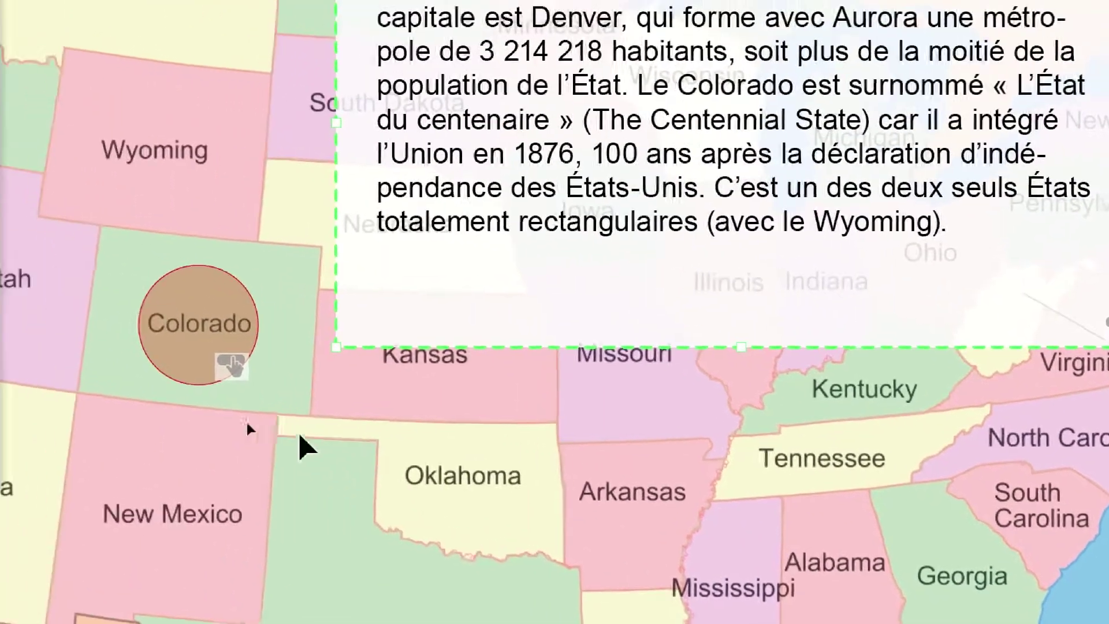
left_click(183, 329)
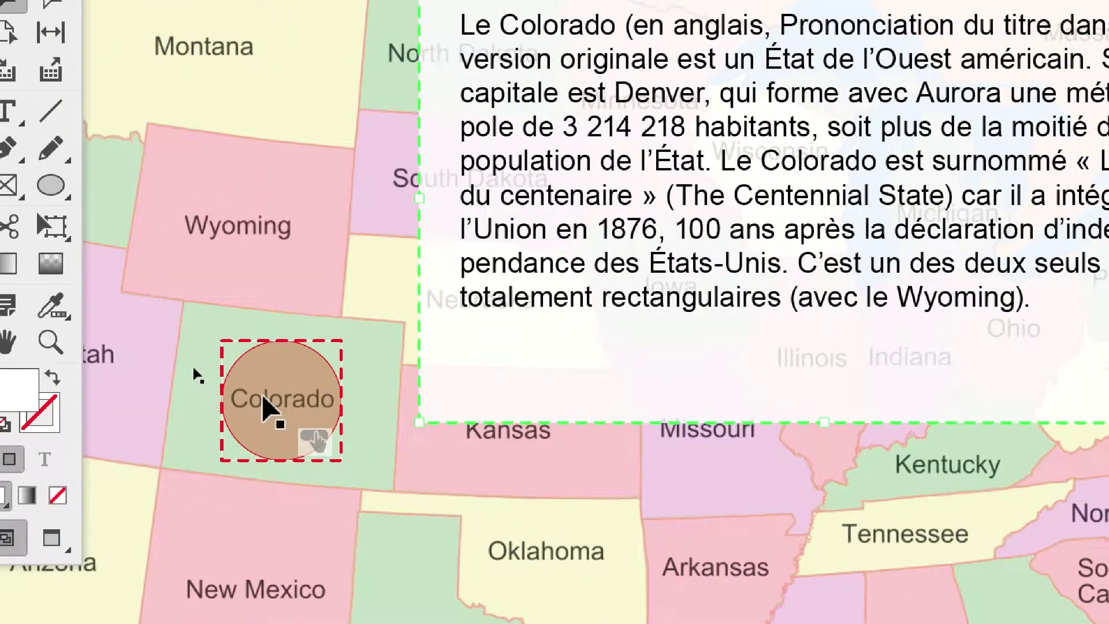
left_click(267, 407)
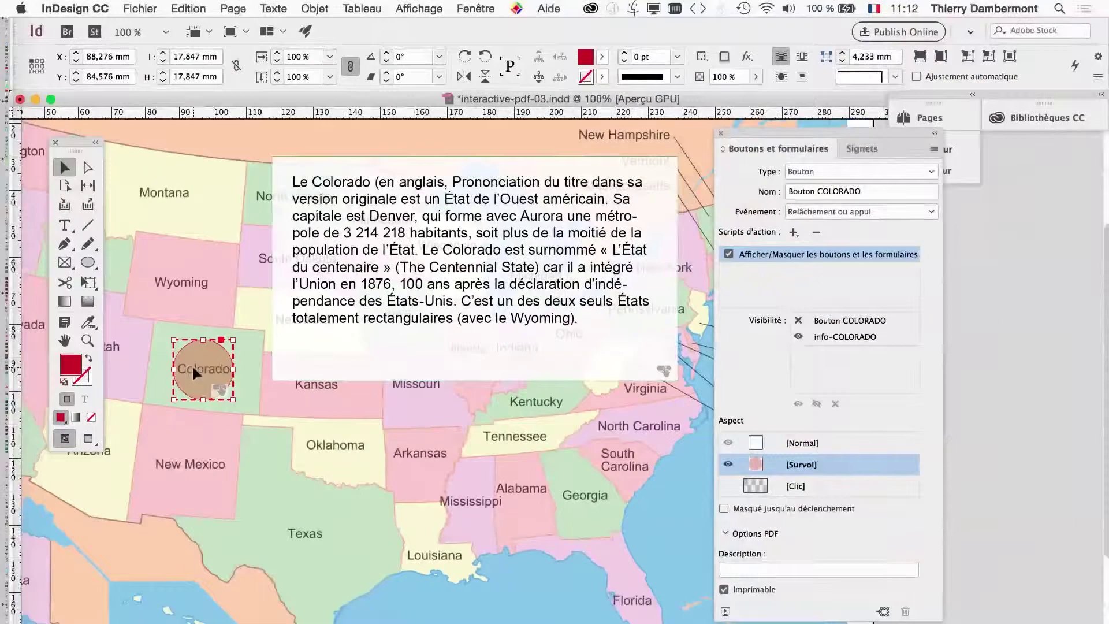
left_click_drag(774, 130, 392, 132)
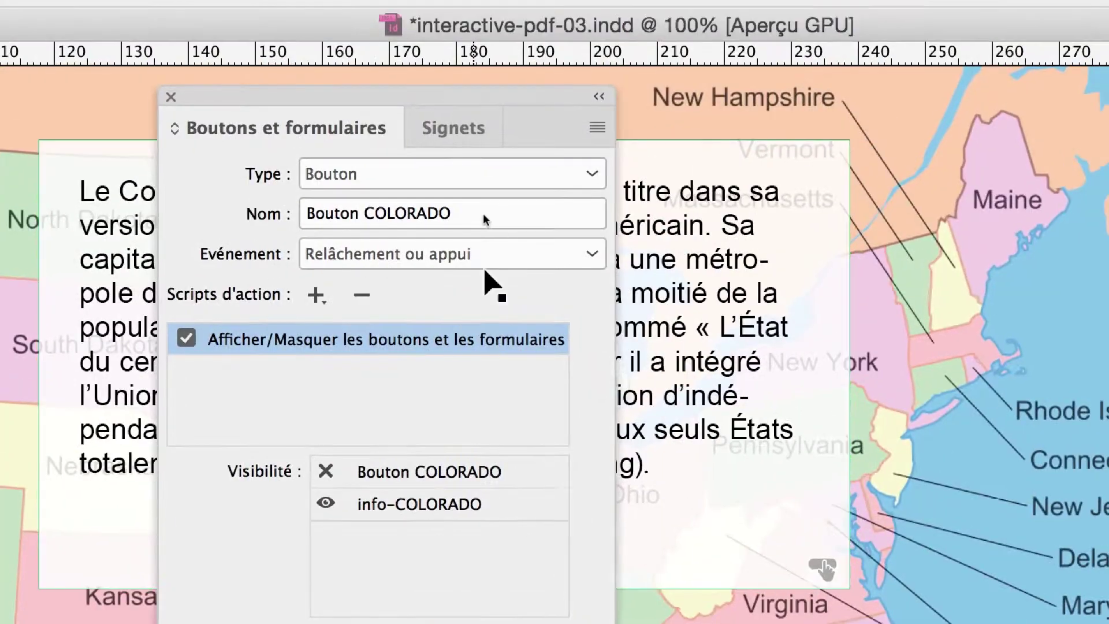
- Compare the actions assigned to the Colorado button for the Fin du survol and Relâchement ou appui events
left_click(866, 50)
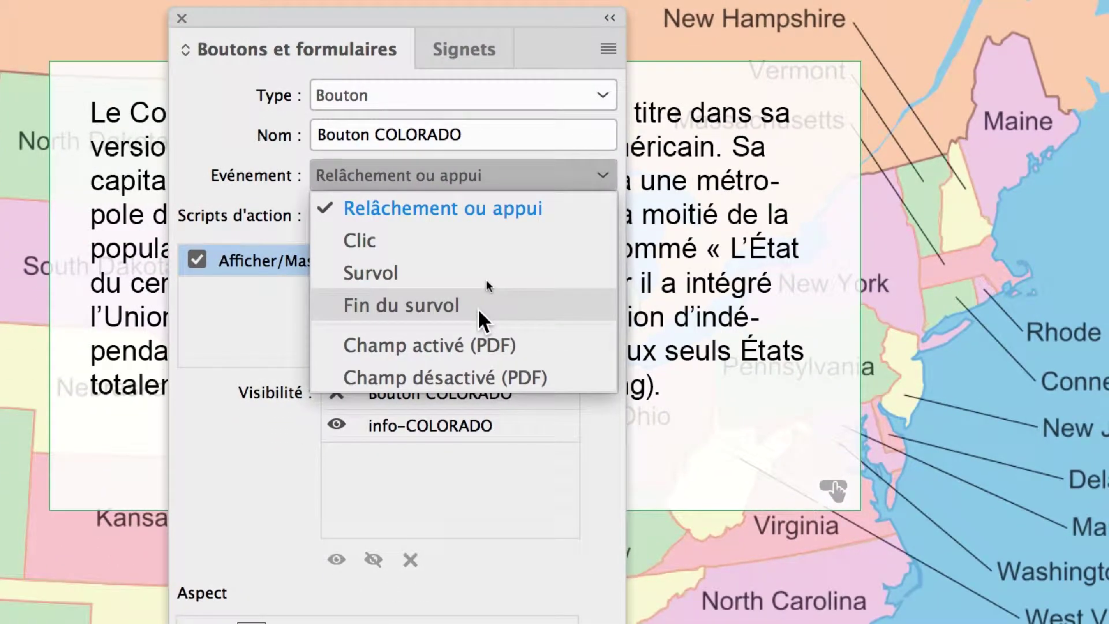
left_click(477, 308)
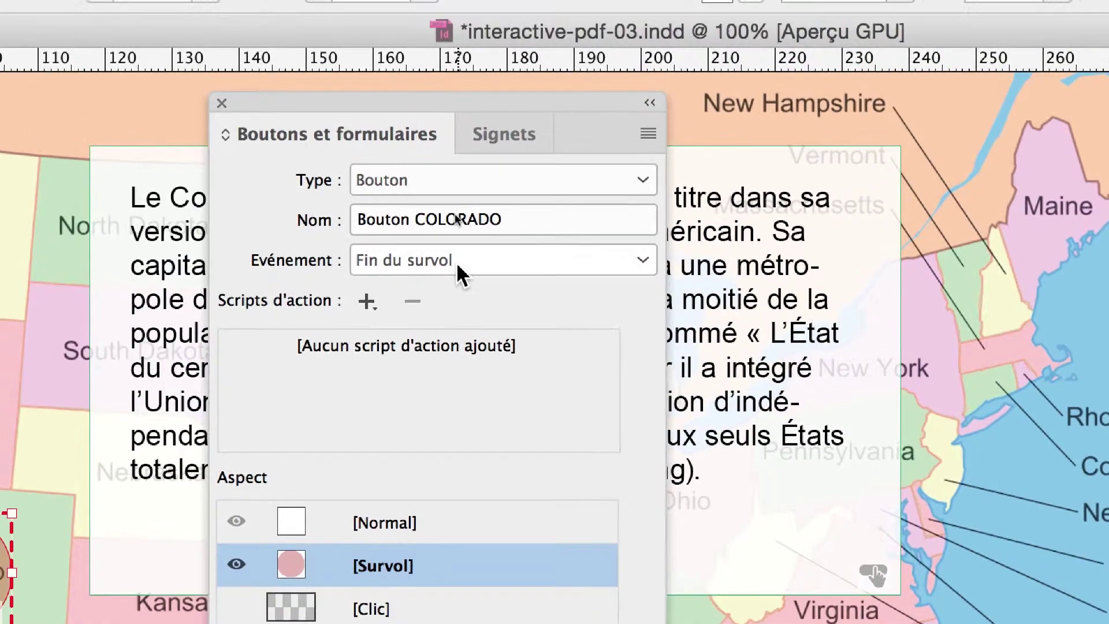
left_click(419, 180)
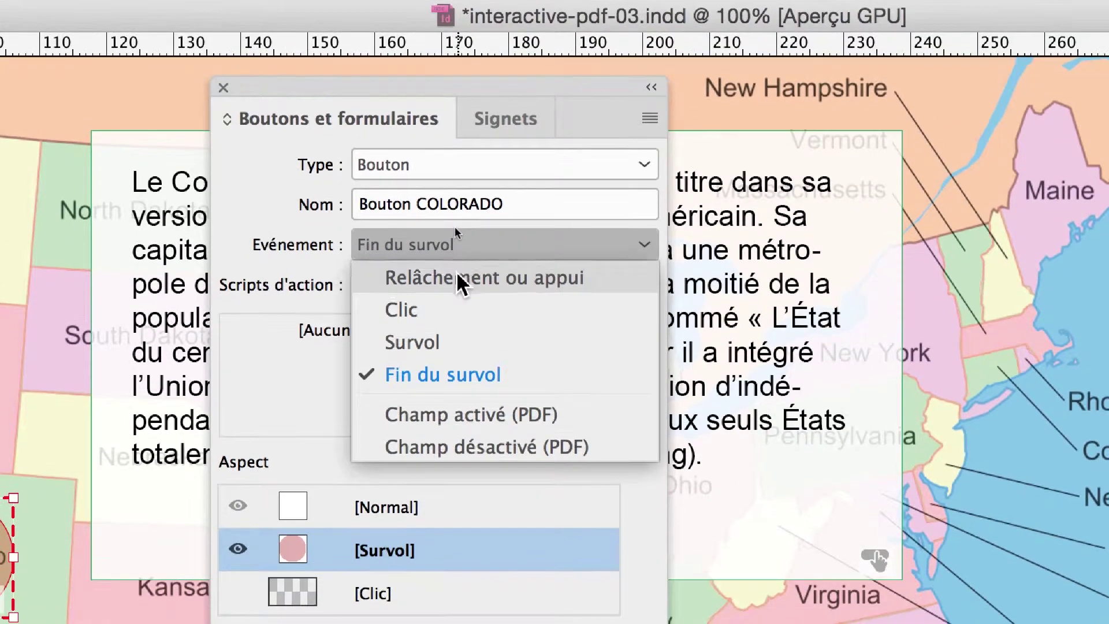
left_click(456, 293)
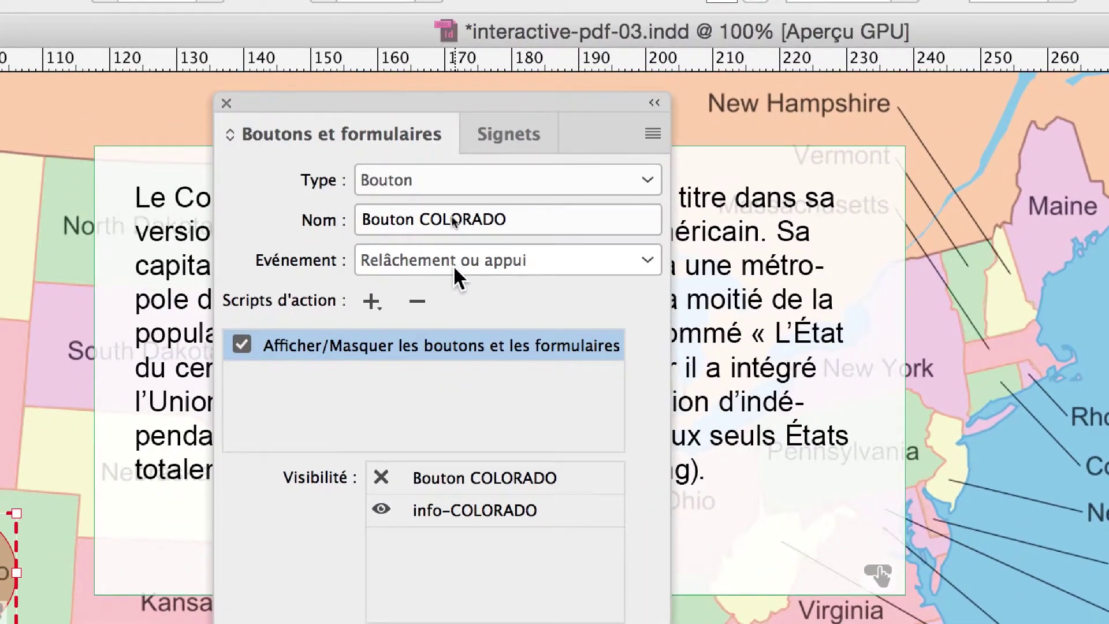
- Add an Afficher/Masquer les boutons et les formulaires action to Bouton COLORADO, on Fin du survol, that hides info-COLORADO
left_click(450, 262)
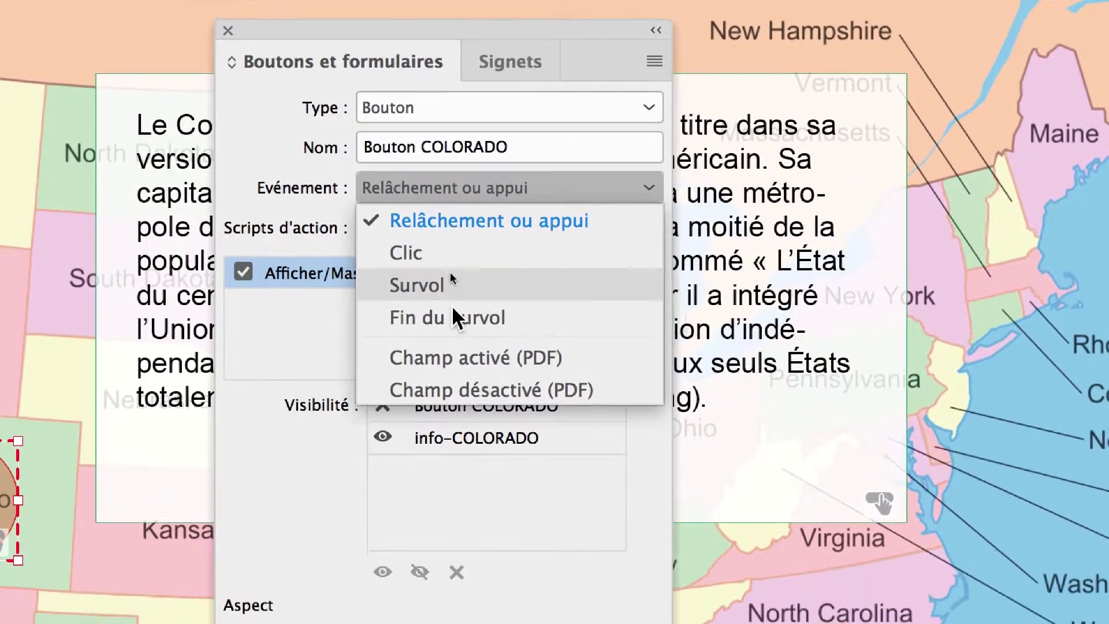
left_click(449, 311)
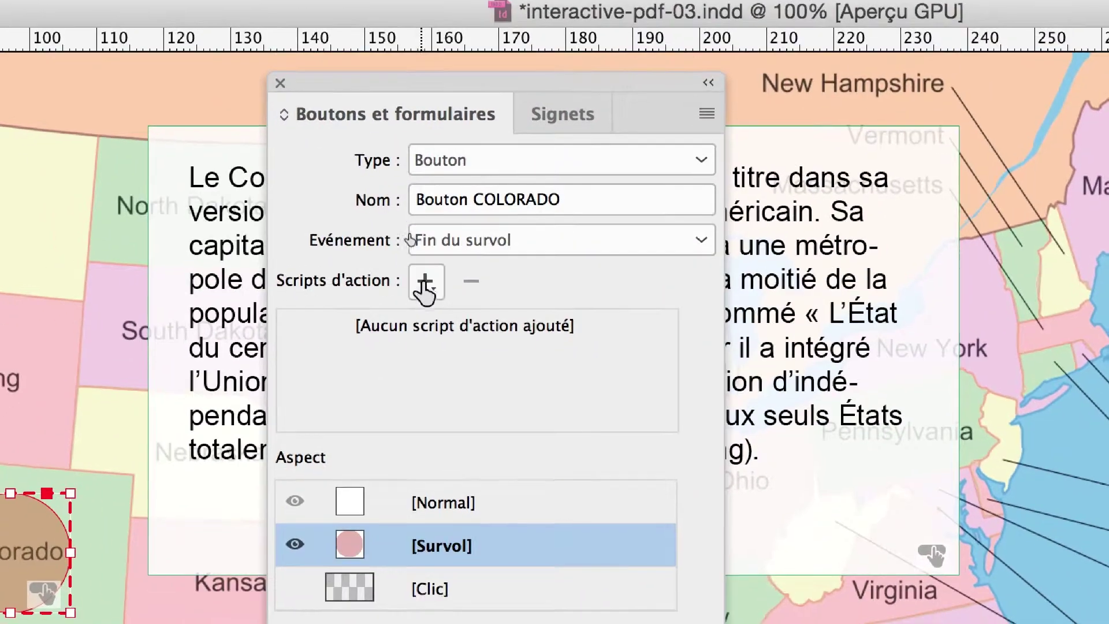
left_click(420, 276)
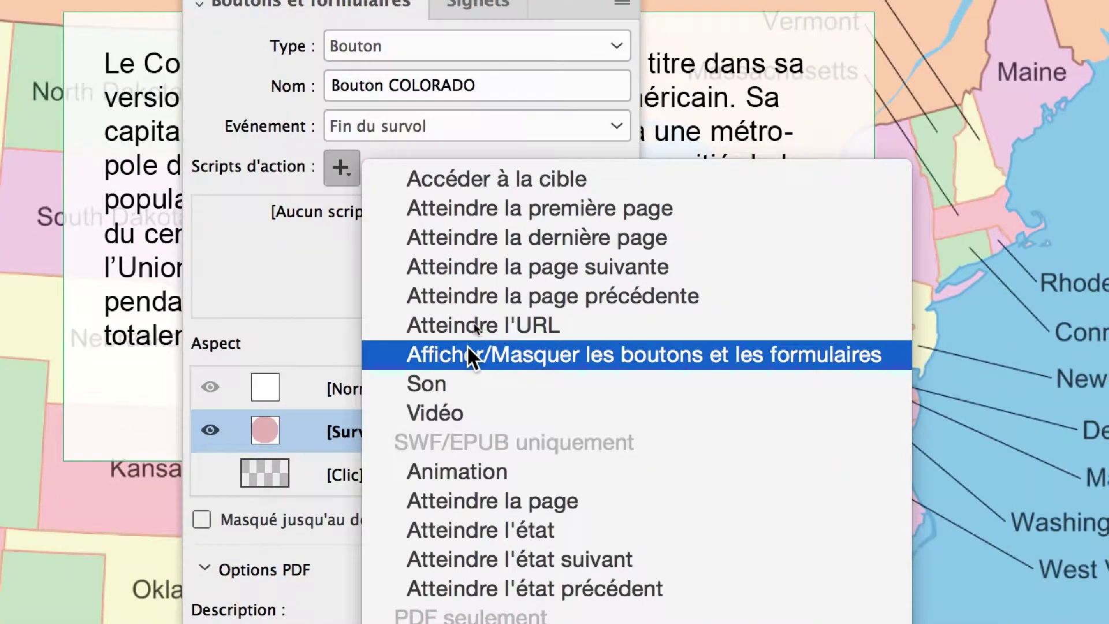
left_click(467, 345)
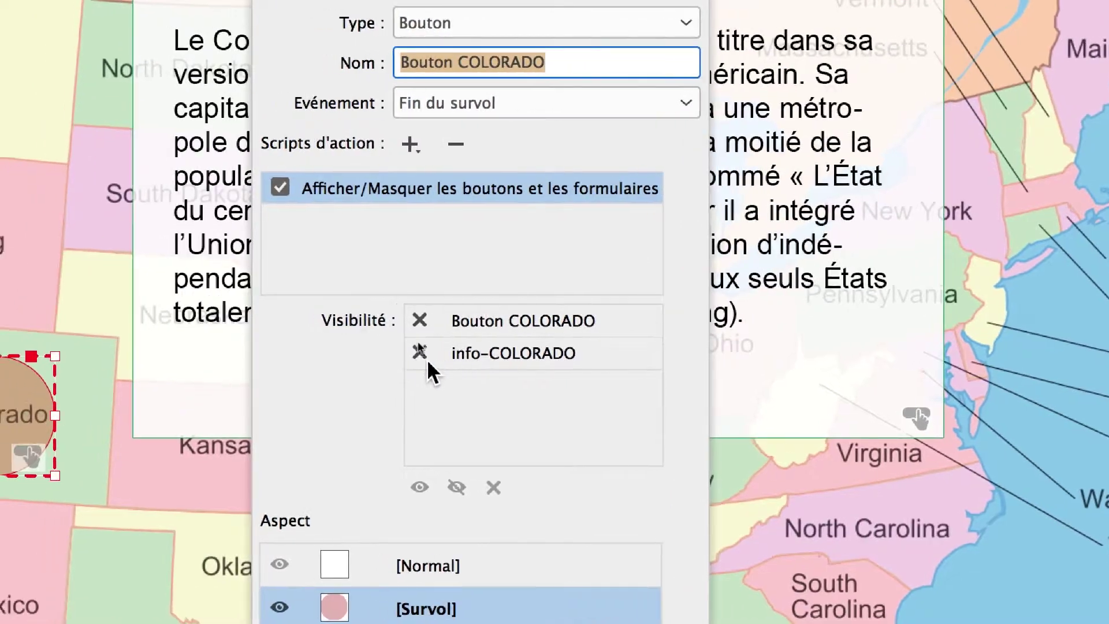
left_click(422, 353)
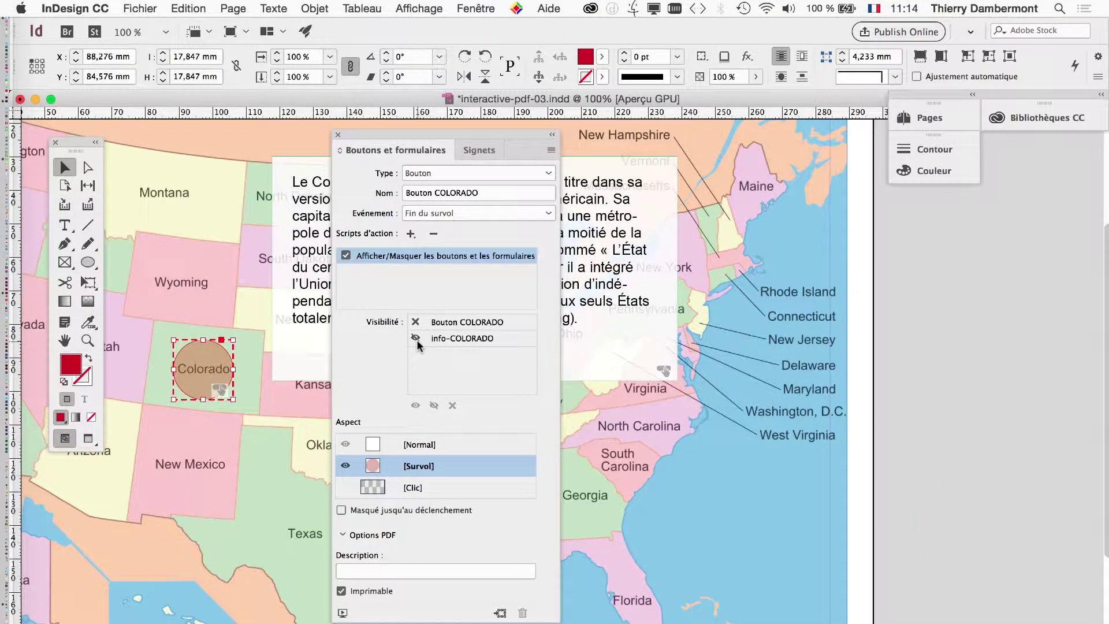
- Test the Colorado button's click and roll-off behaviour in the EPUB interactivity preview
left_click_drag(342, 145, 98, 499)
left_click(476, 8)
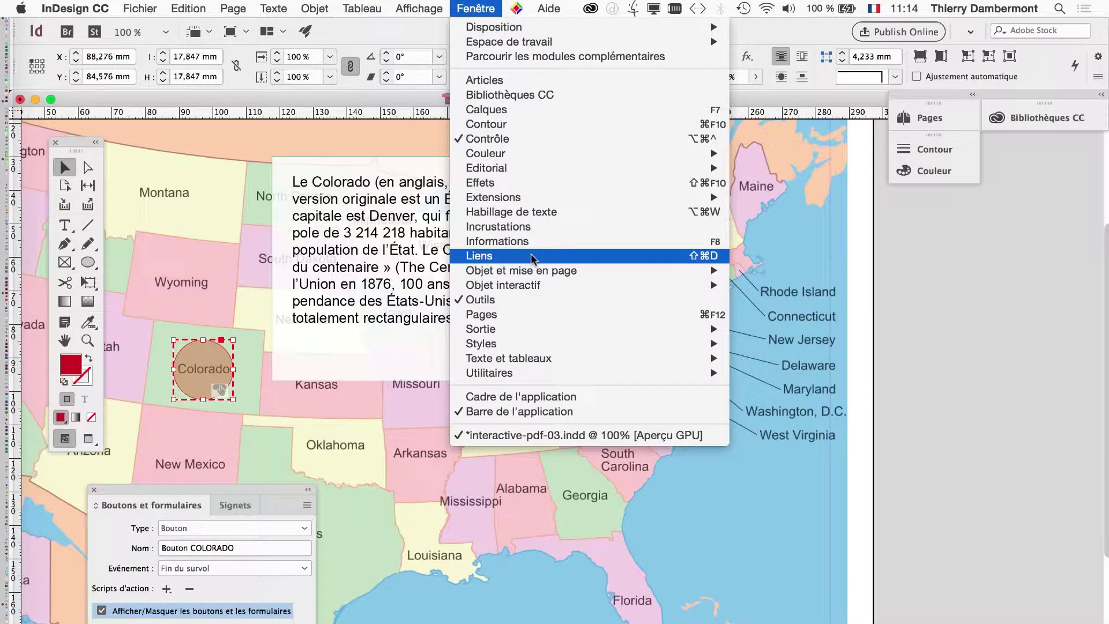
mouse_move(532, 285)
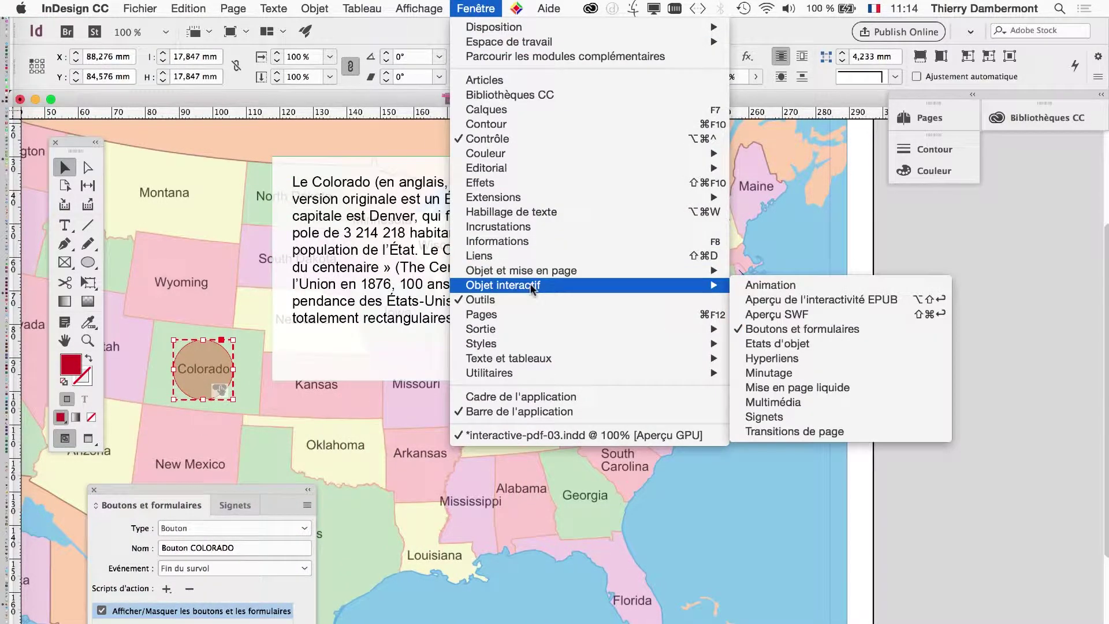
left_click(837, 300)
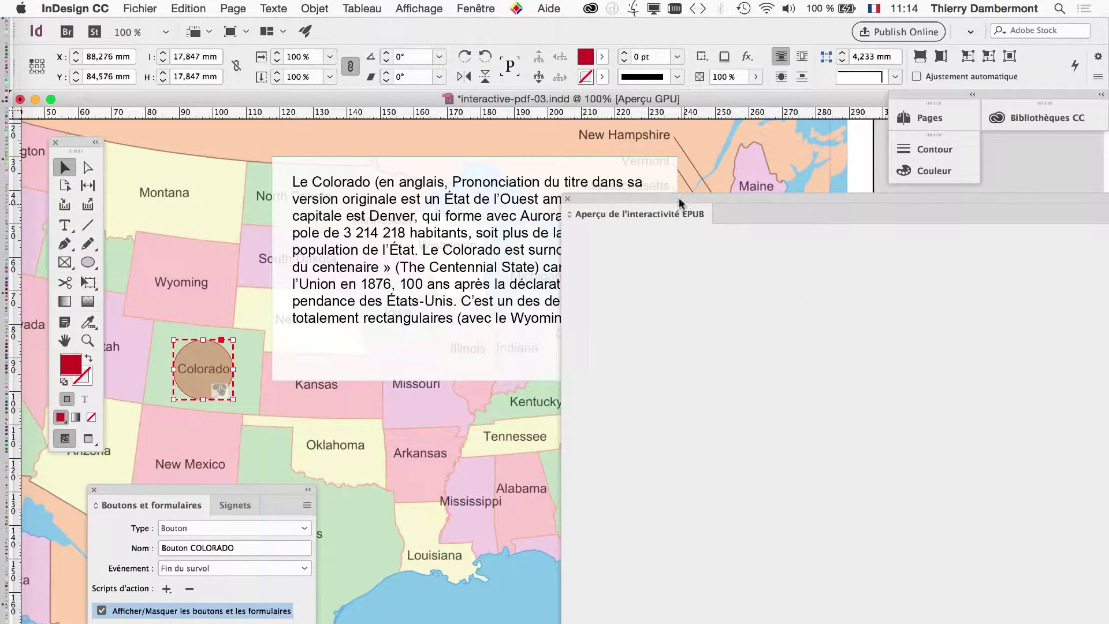
left_click_drag(678, 196, 473, 168)
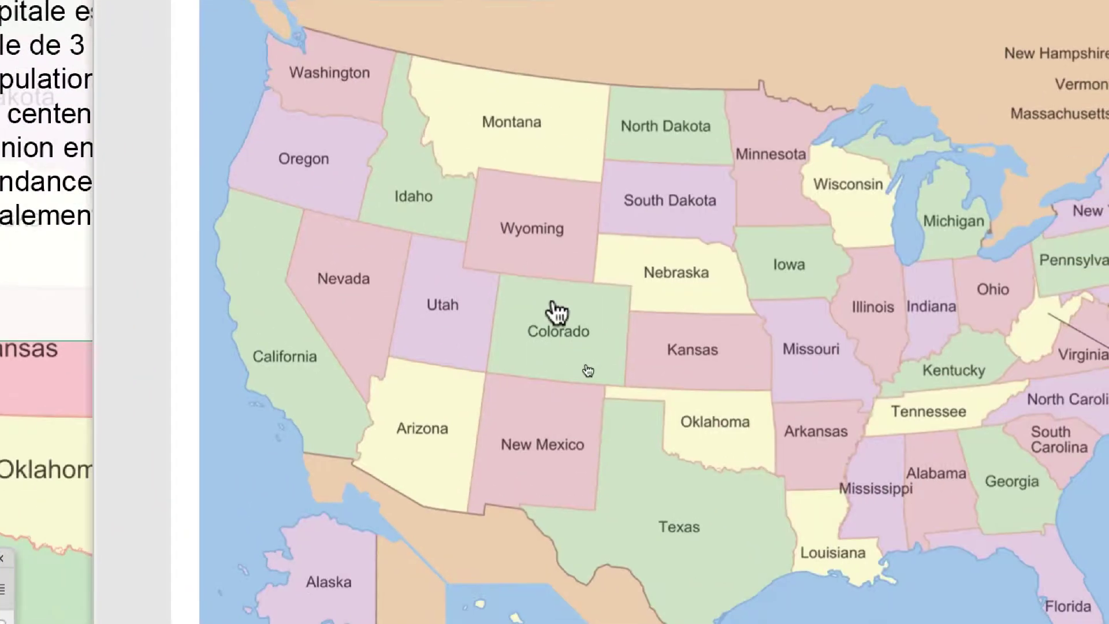
left_click(691, 567)
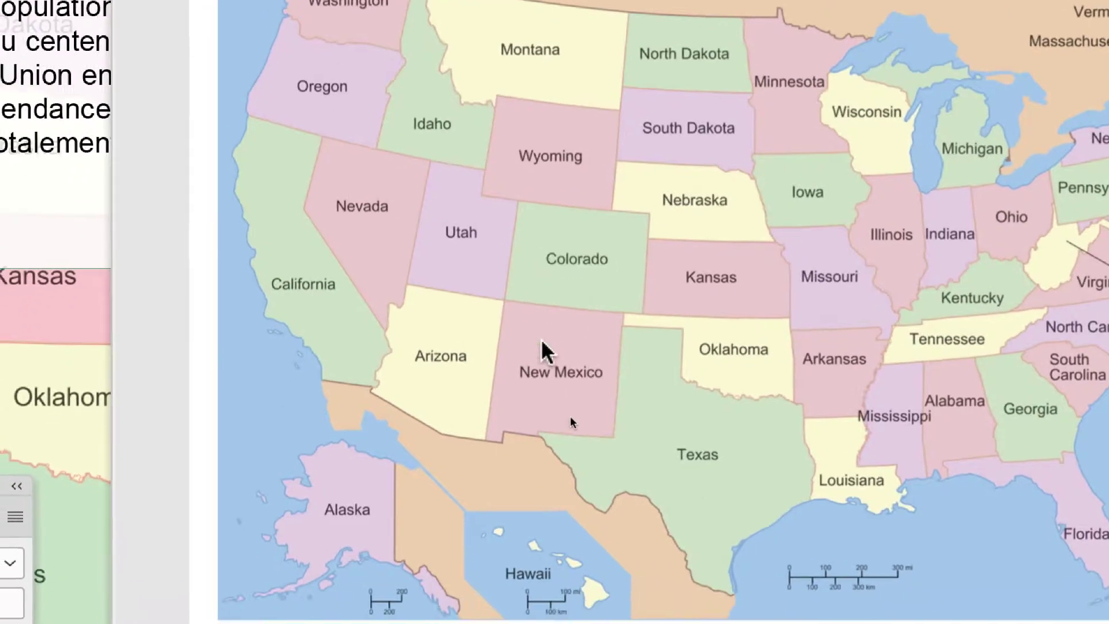
left_click(552, 324)
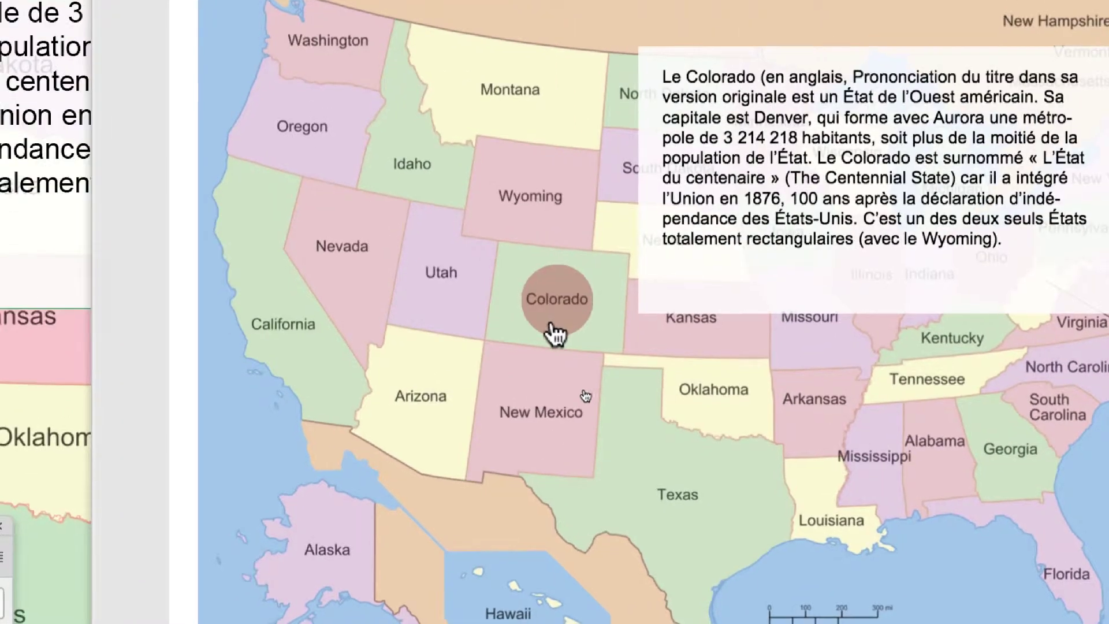